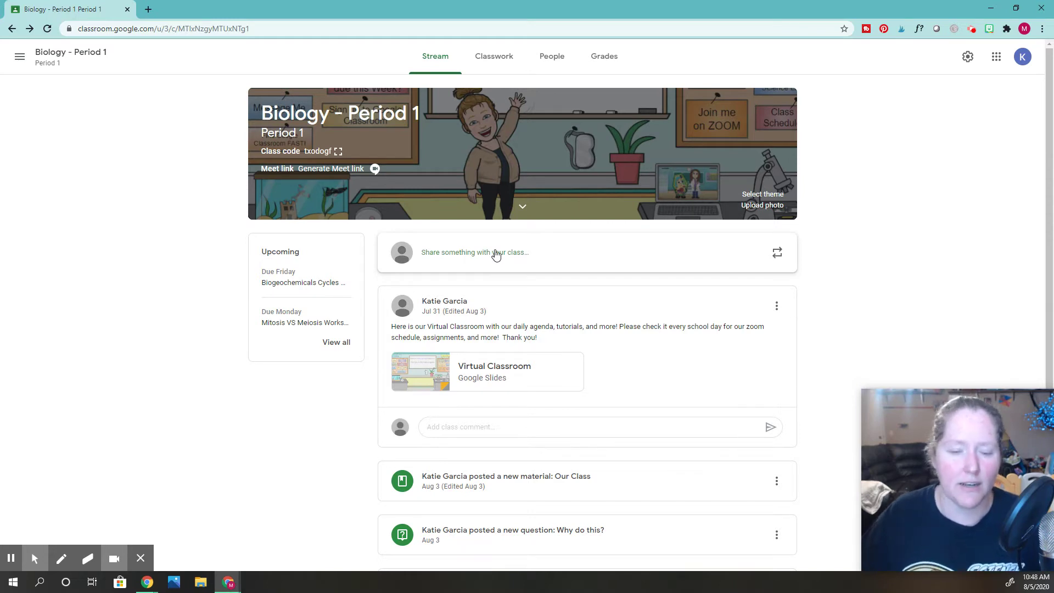
Begin a Biology - Period 1 Stream post and paste in the Virtual Classroom welcome announcement.
{"action": "left_click", "coordinate": [495, 256]}
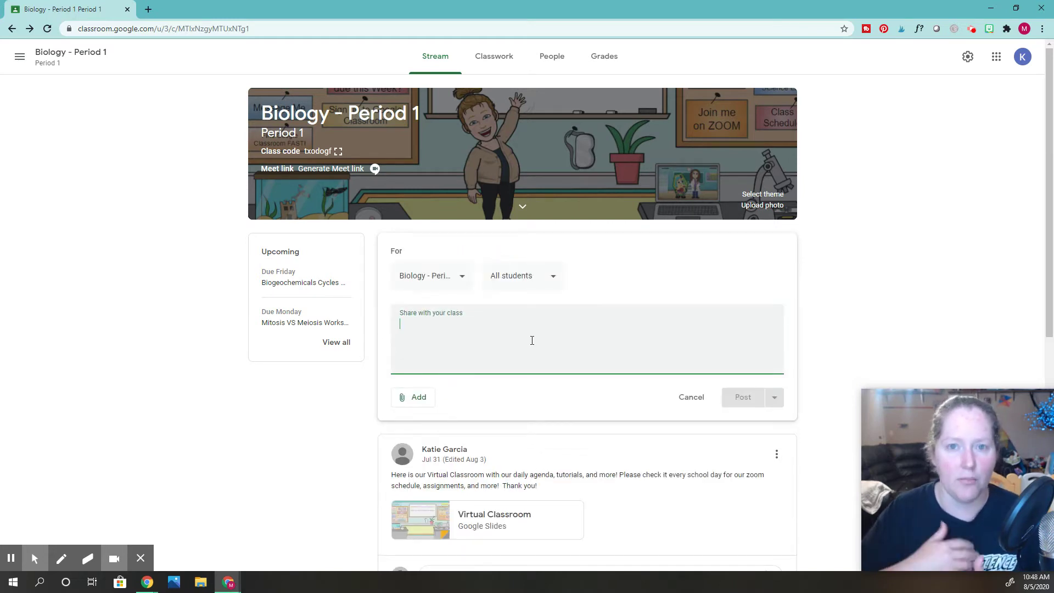
{"action": "right_click", "coordinate": [499, 324]}
{"action": "left_click", "coordinate": [522, 405]}
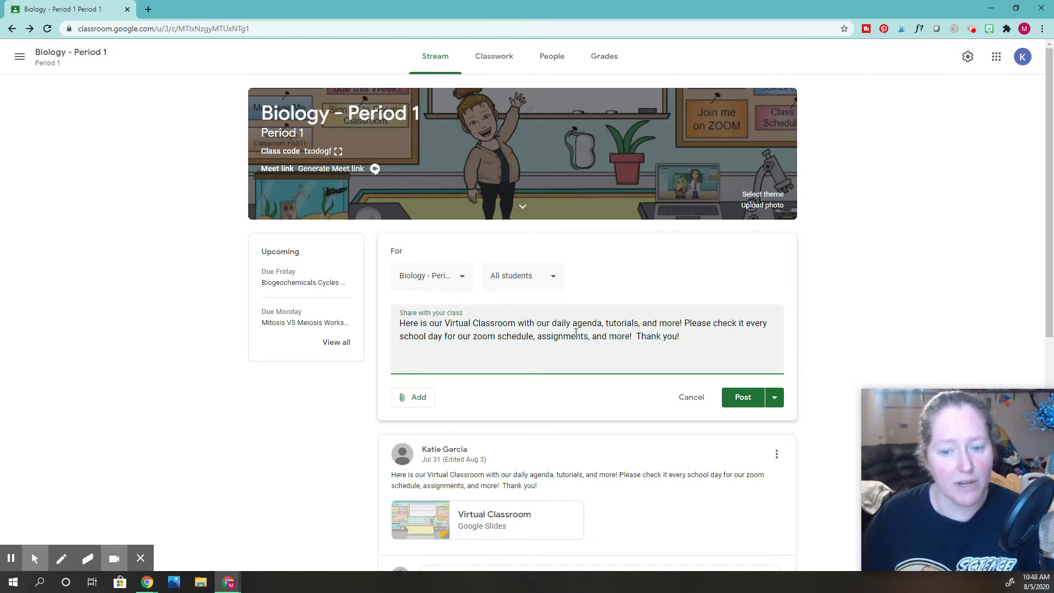
Attach the Virtual Classroom Google Slides file from Drive's Recent list to the draft.
{"action": "left_click", "coordinate": [418, 399]}
{"action": "left_click", "coordinate": [429, 420]}
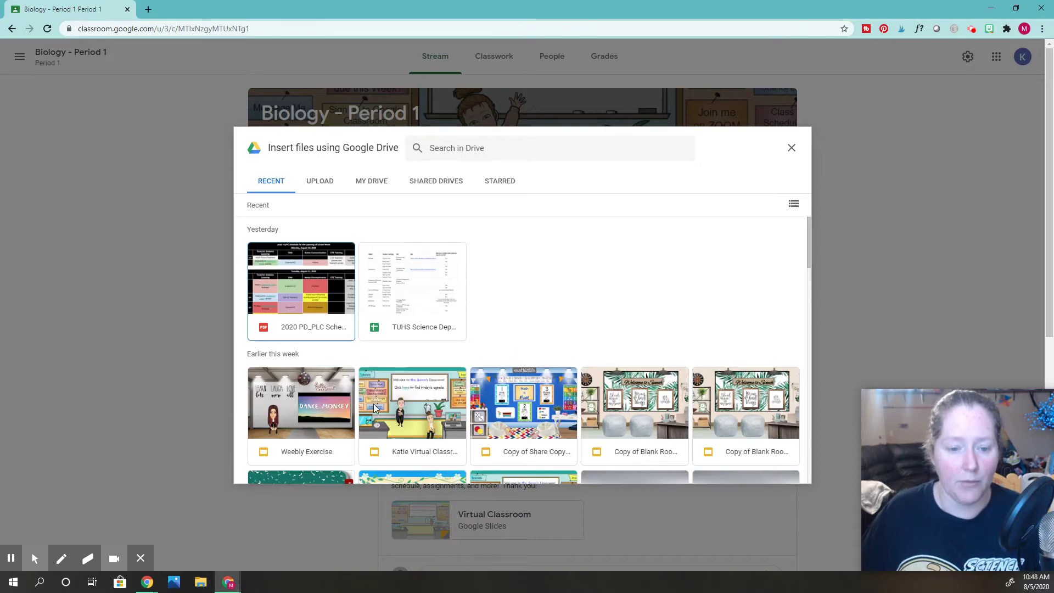
{"action": "left_click", "coordinate": [424, 416]}
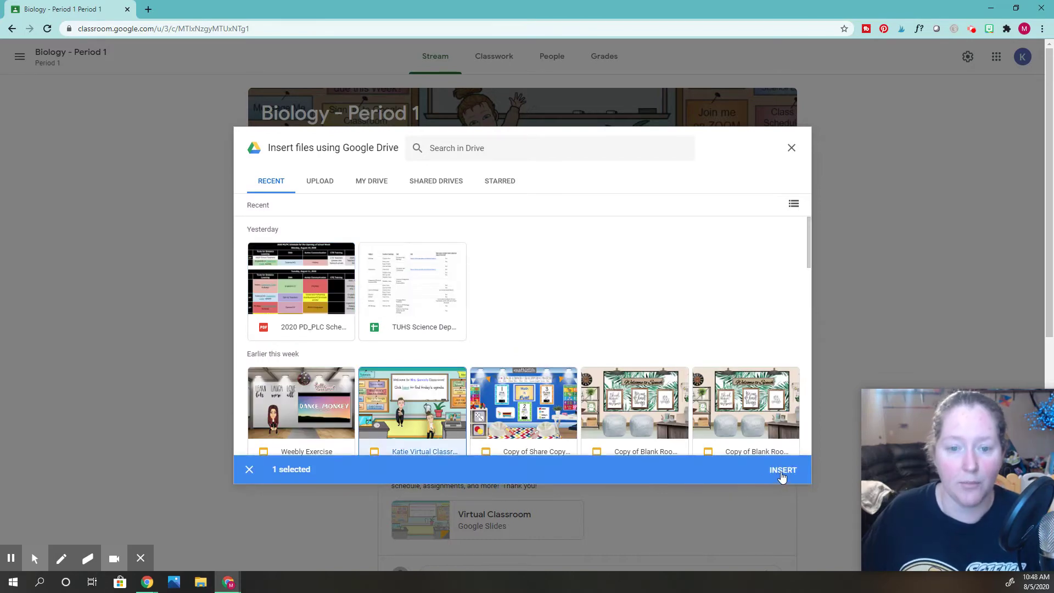
{"action": "left_click", "coordinate": [783, 472]}
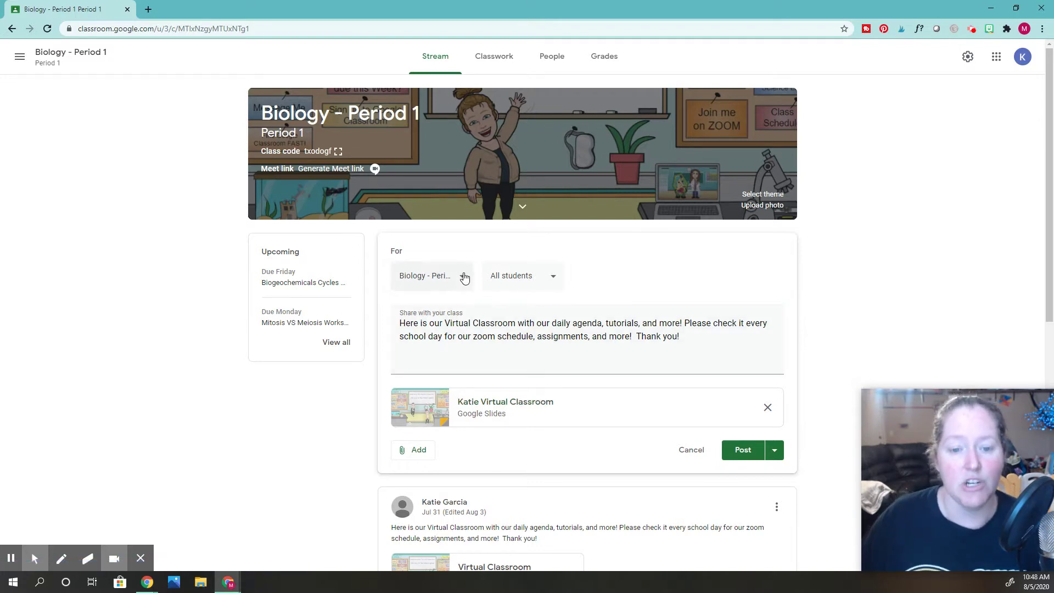
Add Biology - Period 3 and Period 2 as recipients and post the announcement.
{"action": "left_click", "coordinate": [35, 558]}
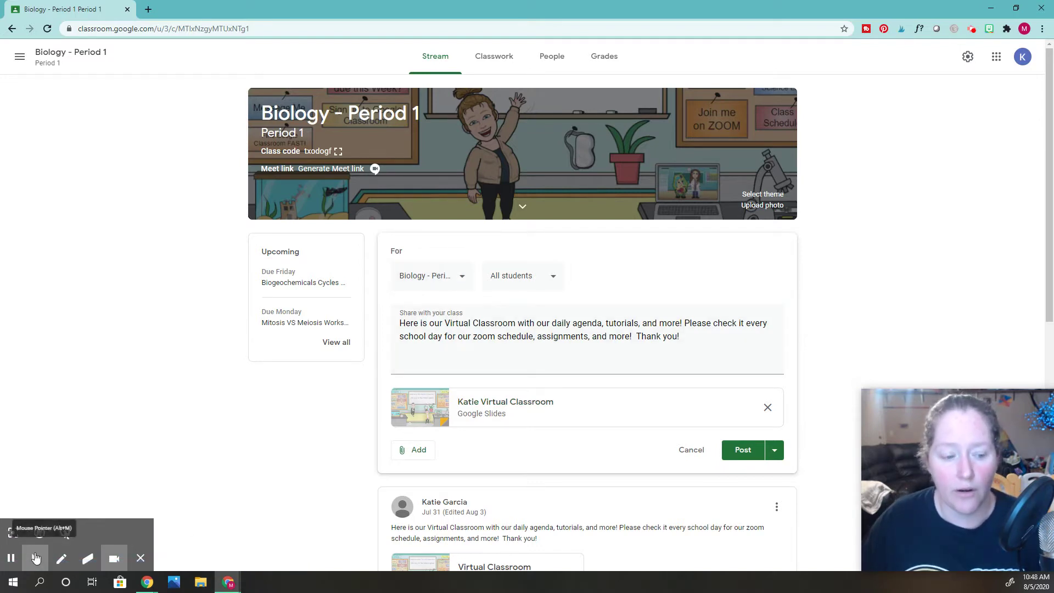
{"action": "left_click", "coordinate": [15, 532]}
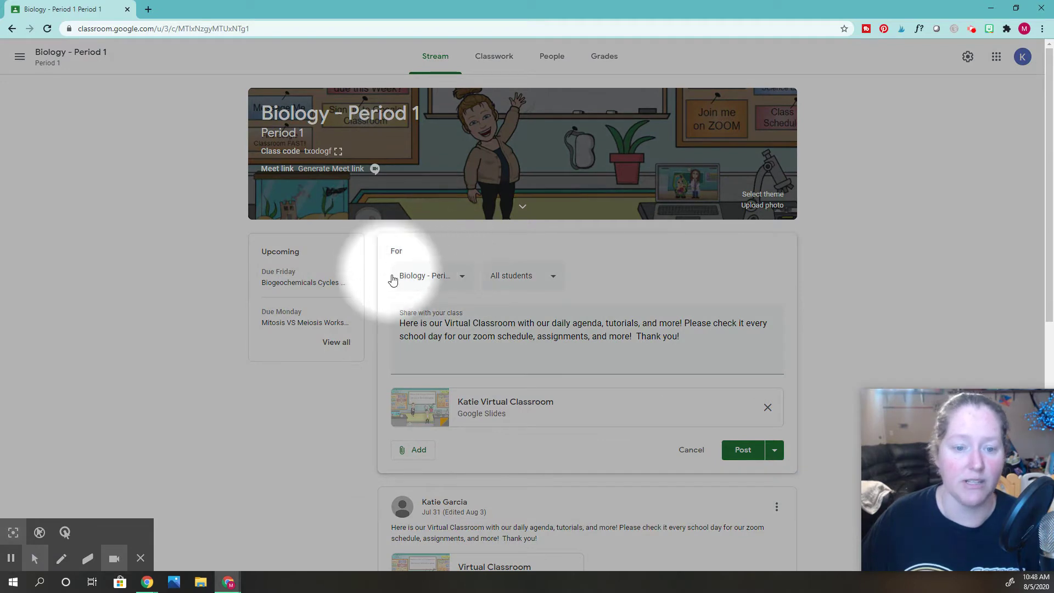
{"action": "left_click", "coordinate": [463, 277]}
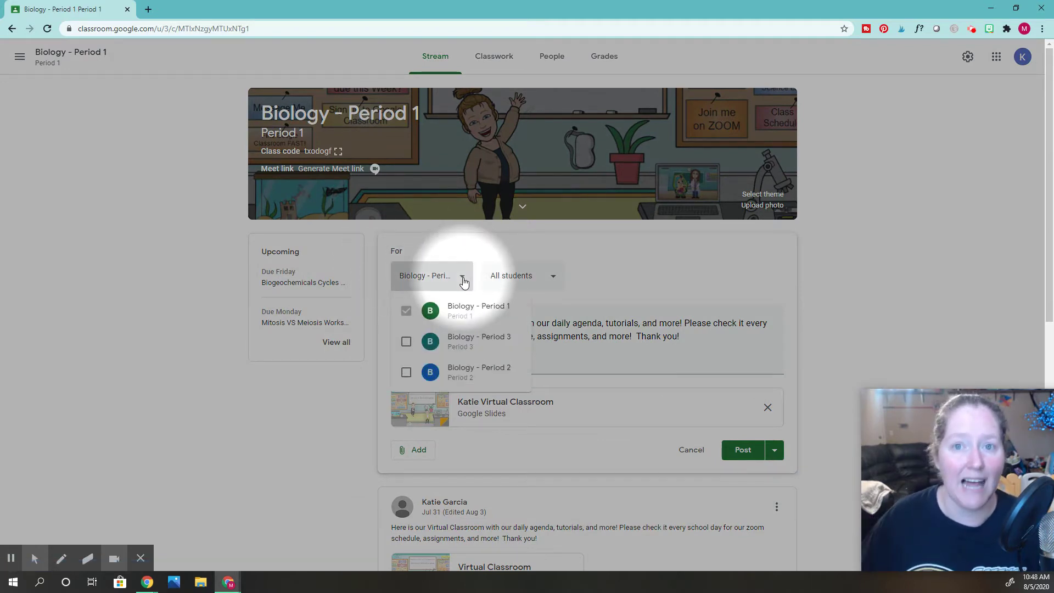
{"action": "left_click", "coordinate": [407, 342]}
{"action": "left_click", "coordinate": [407, 372]}
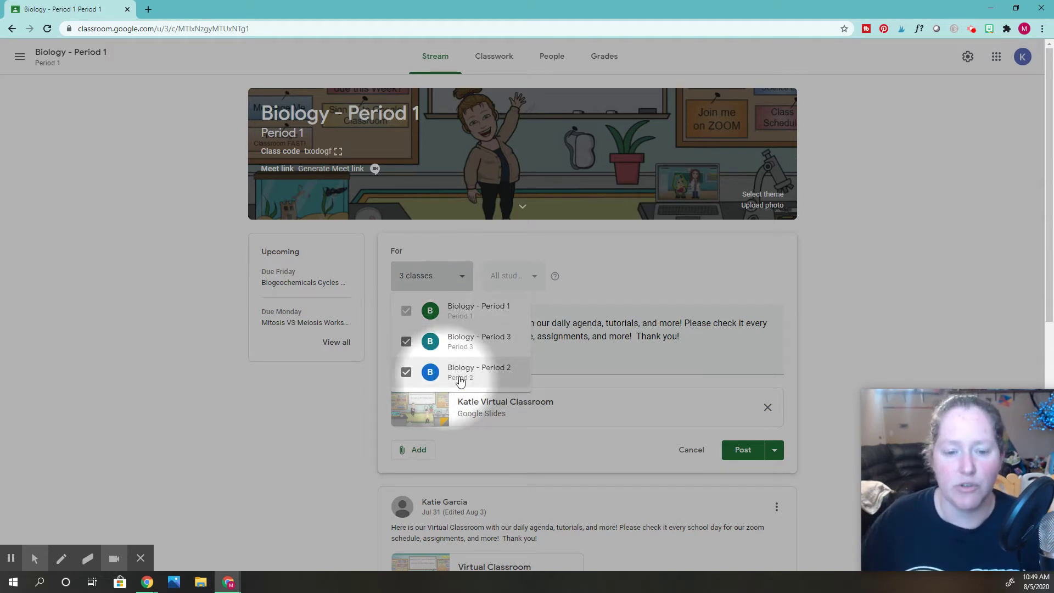
{"action": "left_click", "coordinate": [932, 291]}
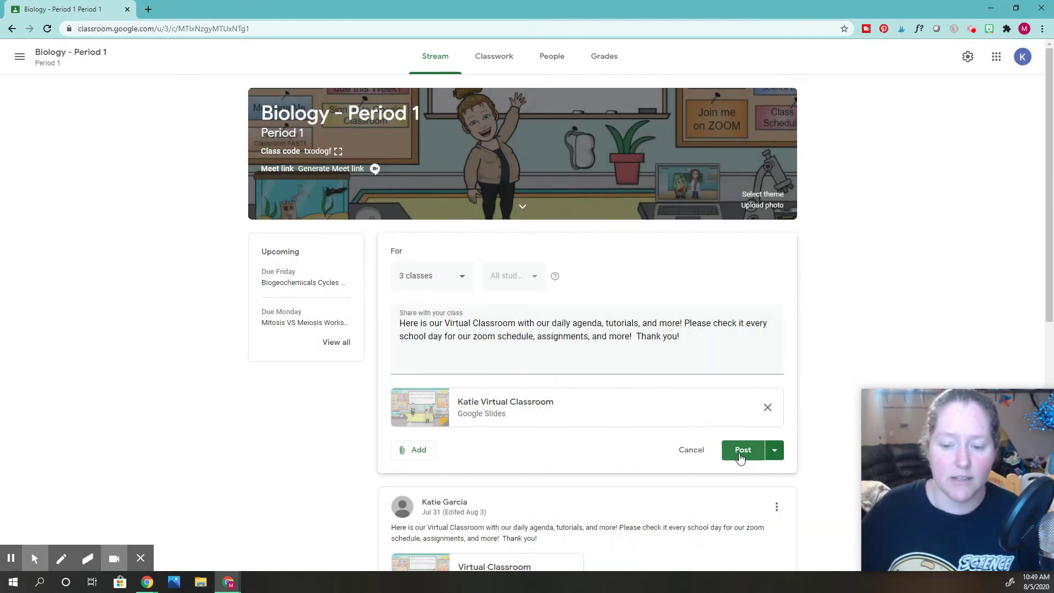
{"action": "left_click", "coordinate": [741, 459]}
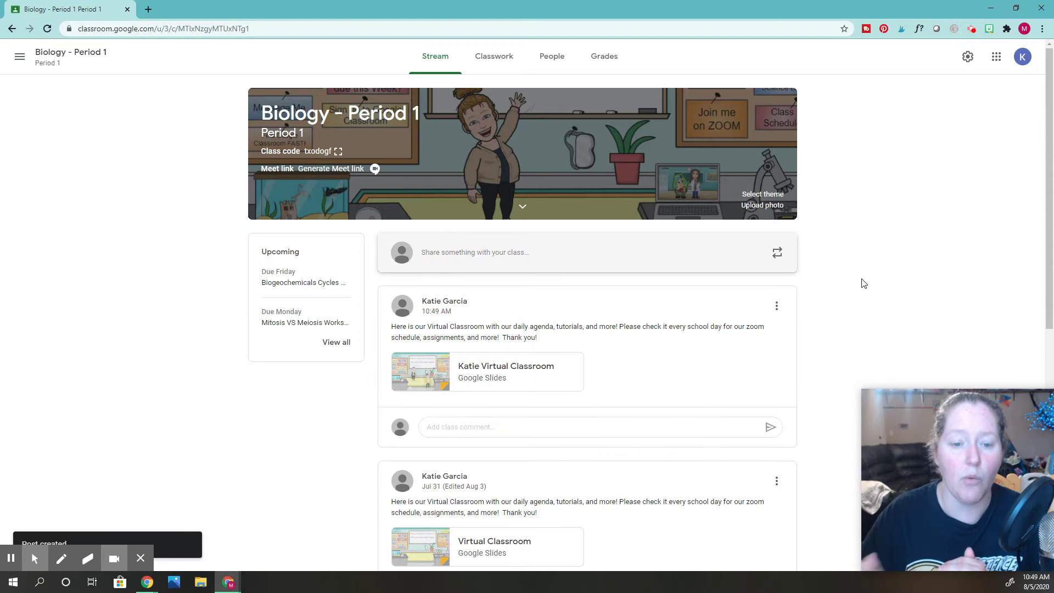
Check the Biology - Period 2 and Period 3 streams for the new announcement.
{"action": "left_click", "coordinate": [20, 56]}
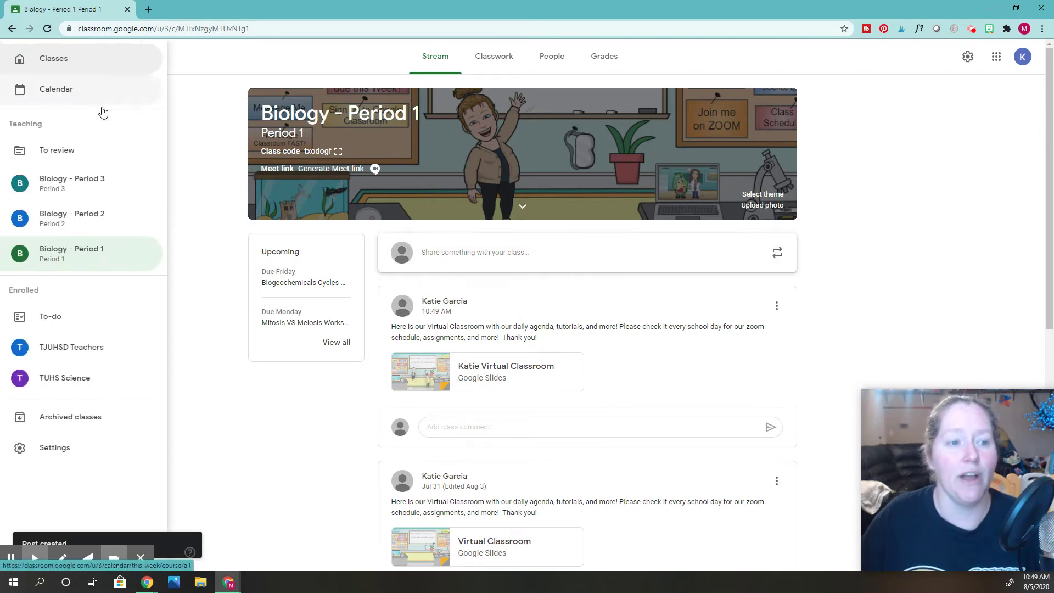
{"action": "left_click", "coordinate": [87, 219]}
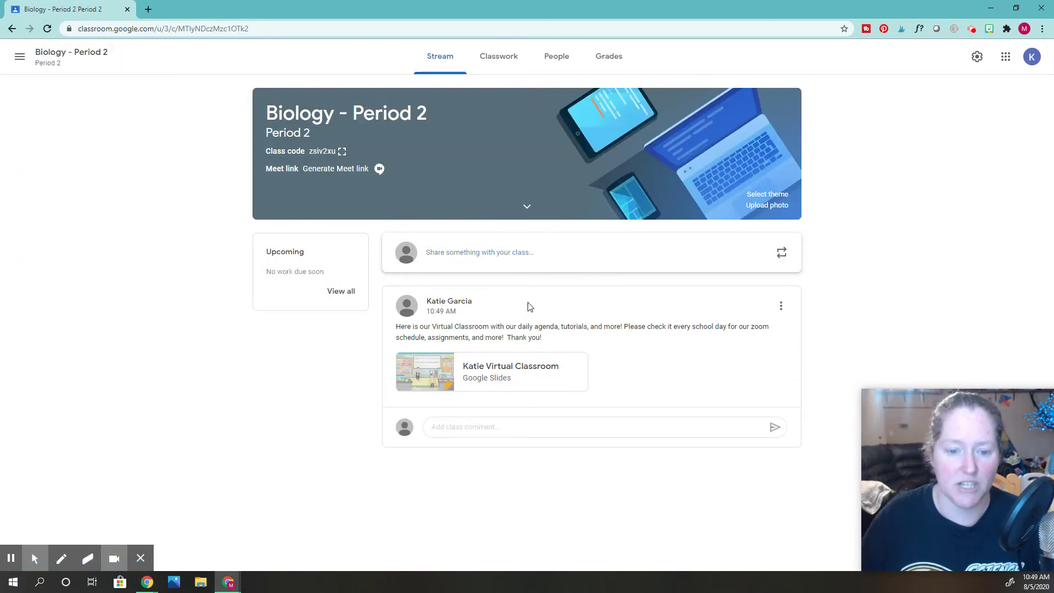
{"action": "left_click", "coordinate": [19, 58]}
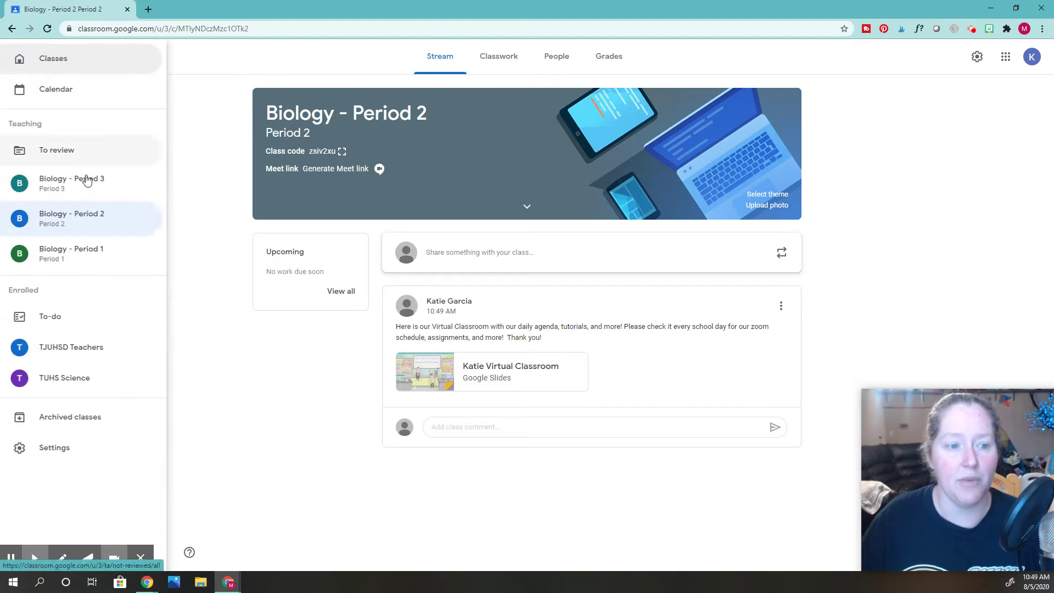
{"action": "left_click", "coordinate": [87, 183]}
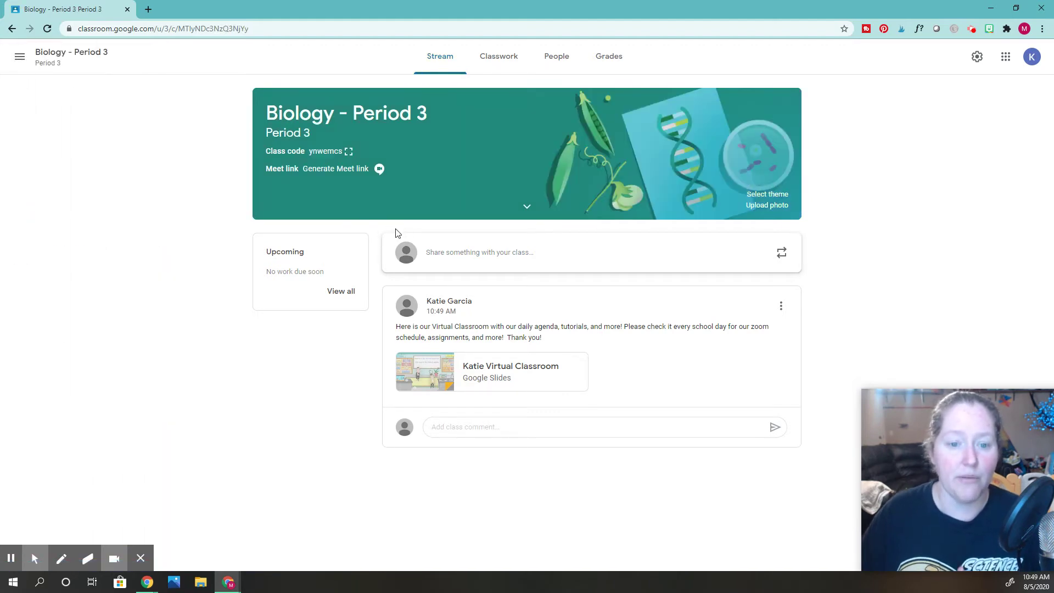
Return to Biology - Period 1 and view its Classwork page.
{"action": "left_click", "coordinate": [19, 56]}
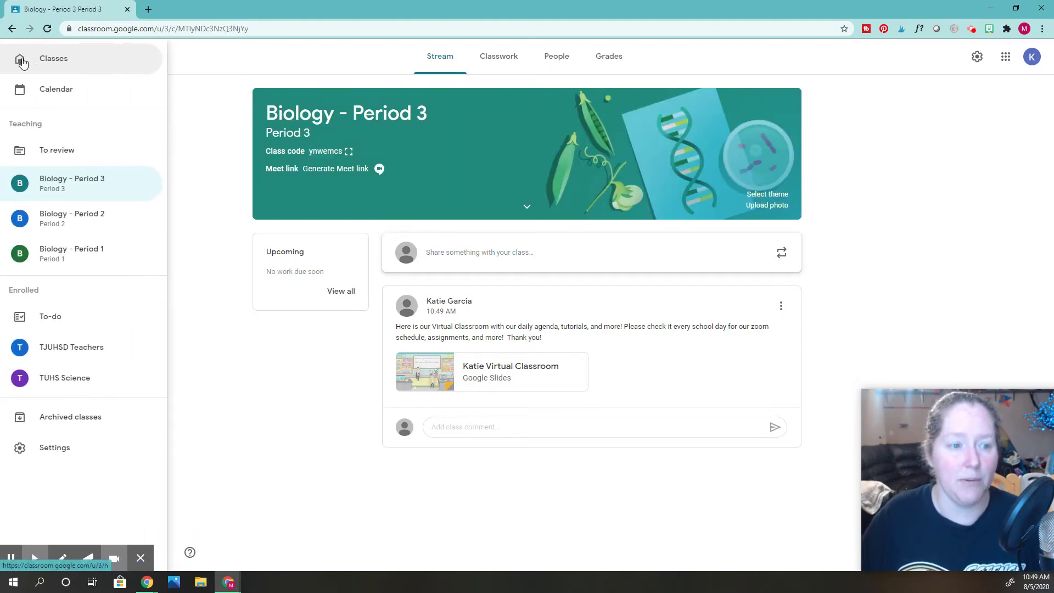
{"action": "left_click", "coordinate": [87, 254]}
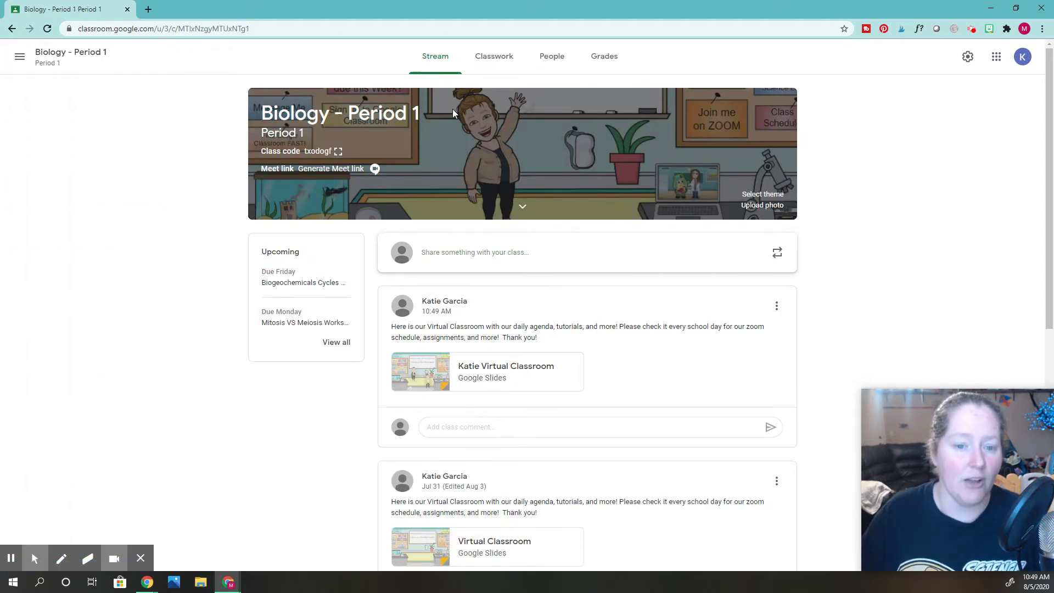
{"action": "left_click", "coordinate": [502, 66]}
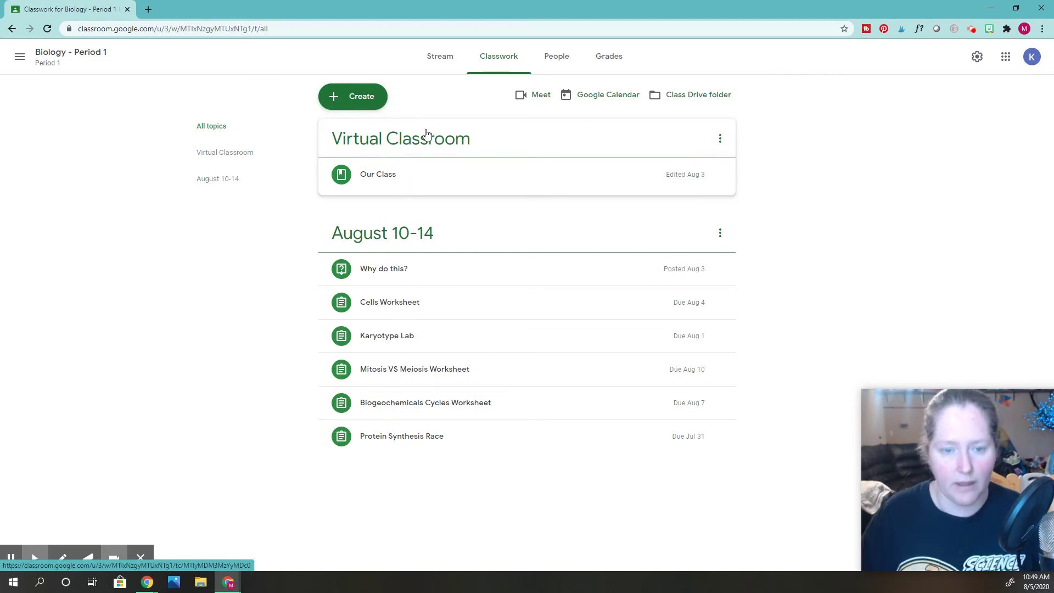
Close the empty Assignment form and bring back the Create menu to start a Material.
{"action": "left_click", "coordinate": [356, 97]}
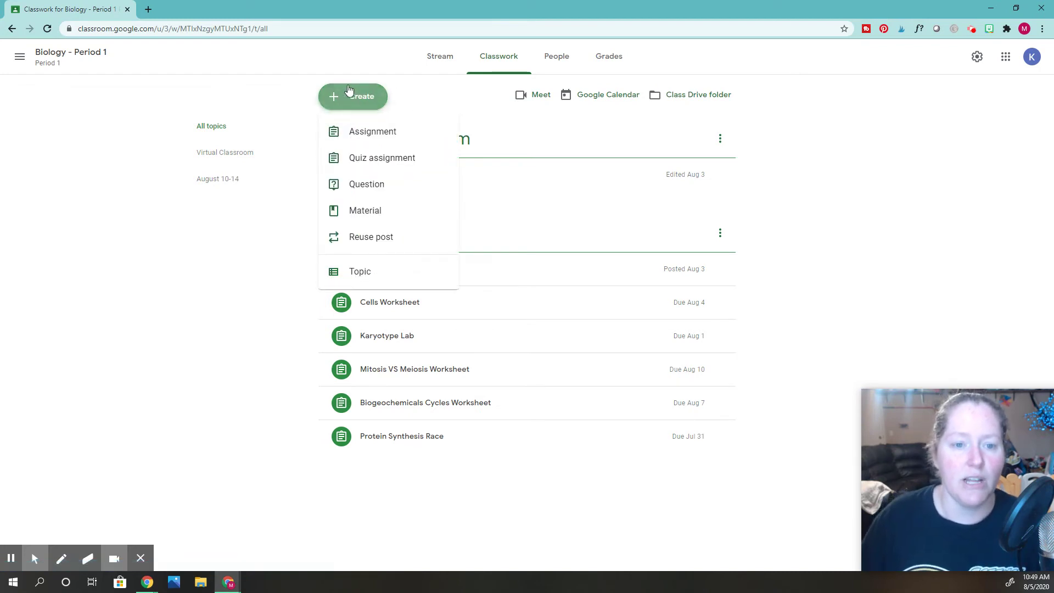
{"action": "left_click", "coordinate": [364, 135]}
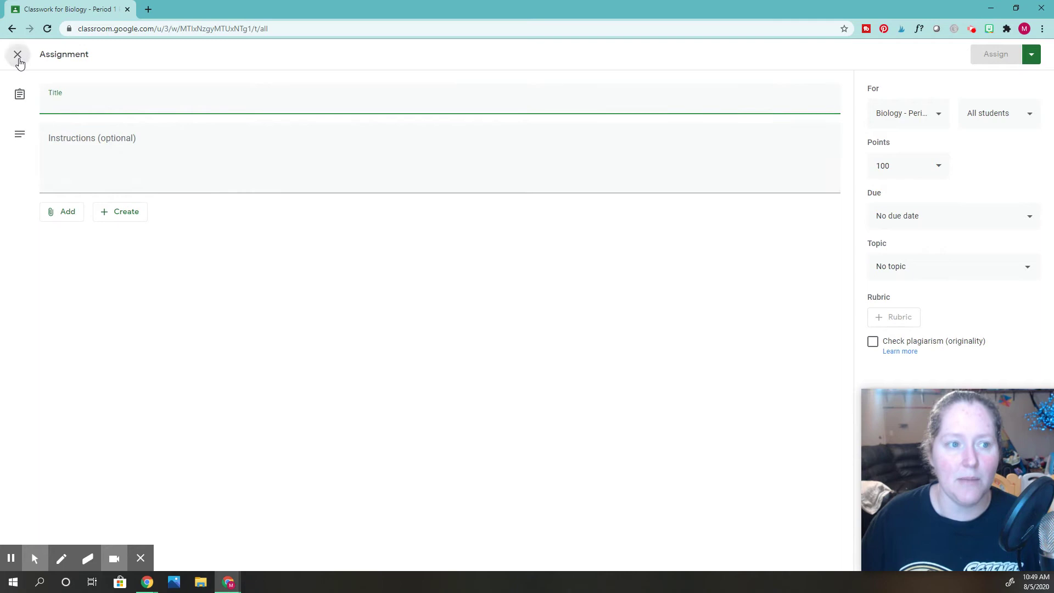
{"action": "left_click", "coordinate": [18, 54]}
{"action": "left_click", "coordinate": [346, 97]}
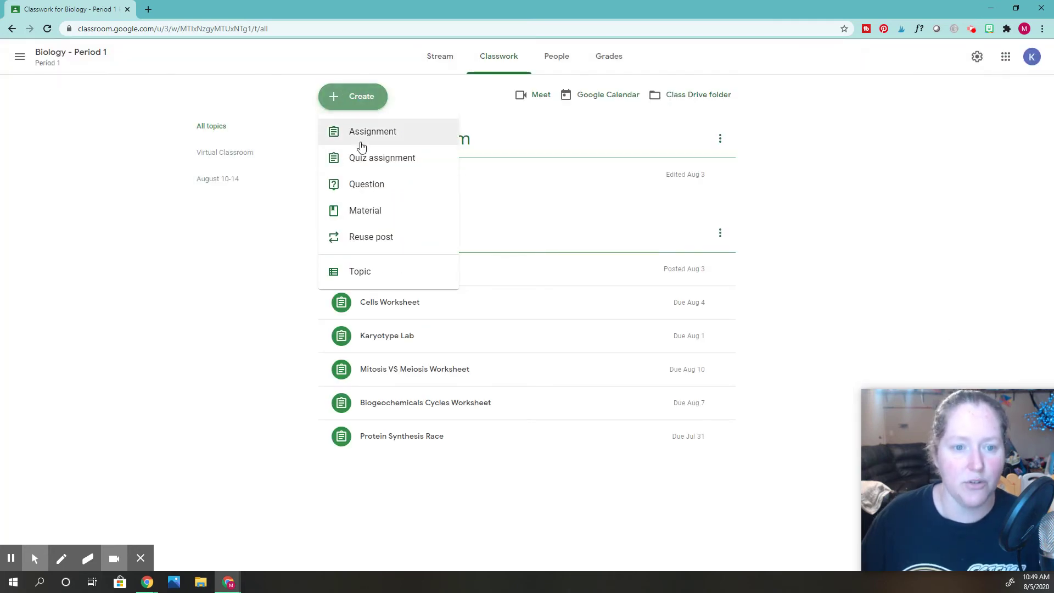
{"action": "left_click", "coordinate": [166, 264]}
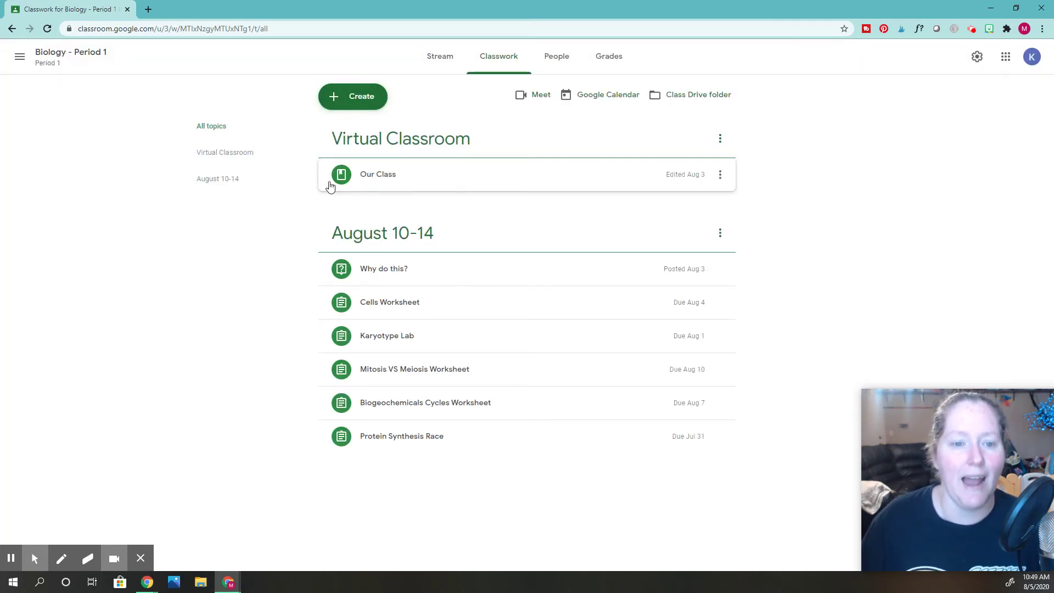
{"action": "left_click", "coordinate": [351, 97]}
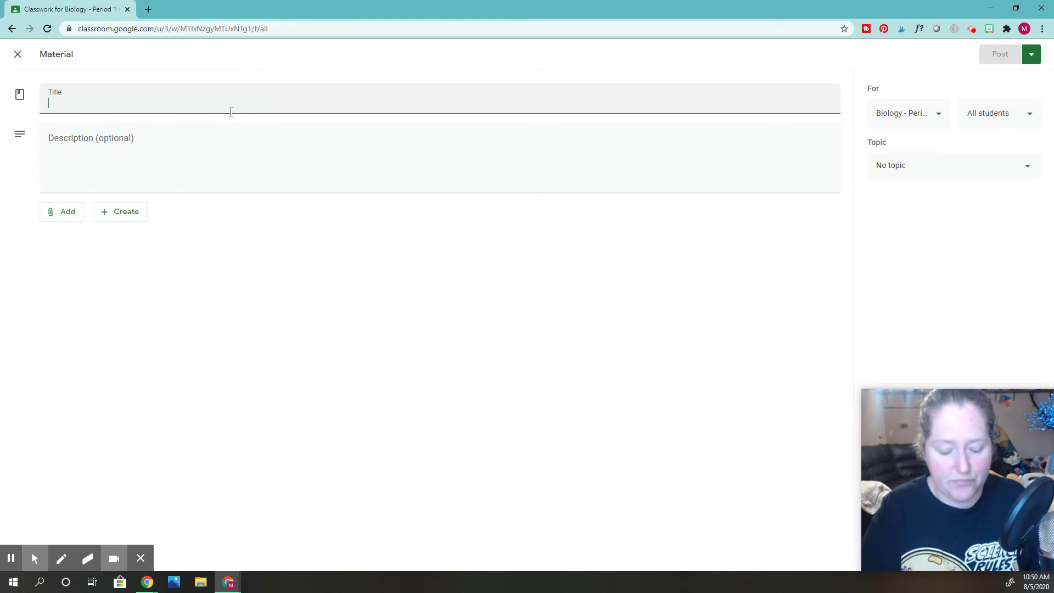
Title the material 'Virtual Classroom' and paste in the welcome description.
{"action": "type", "text": "Virtual Classroom"}
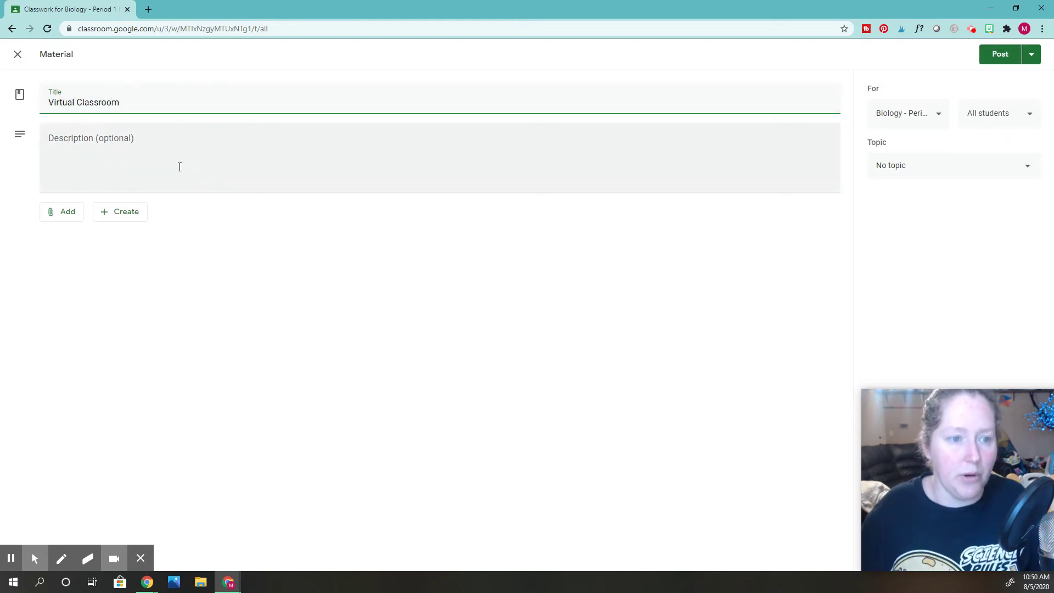
{"action": "right_click", "coordinate": [179, 165]}
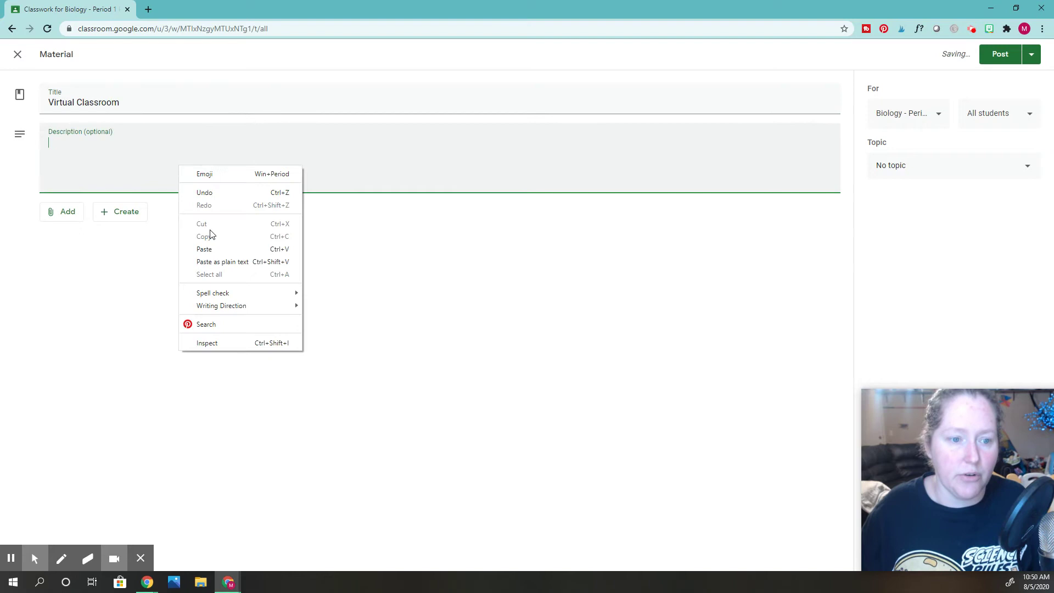
{"action": "left_click", "coordinate": [211, 247]}
Attach the Virtual Classroom Google Slides file from Drive to the material.
{"action": "left_click", "coordinate": [57, 217]}
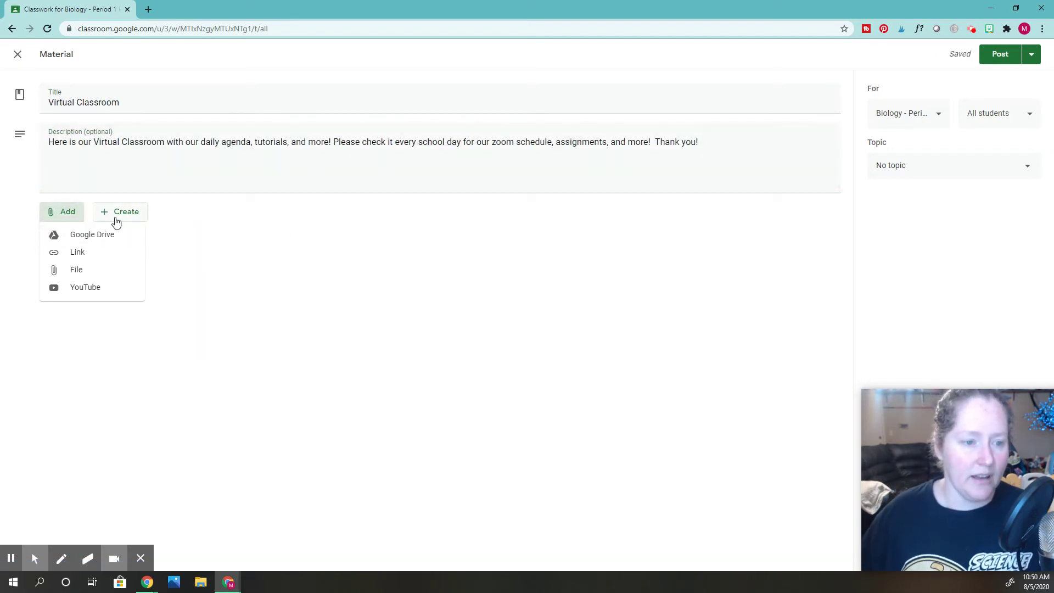
{"action": "key", "text": "Return"}
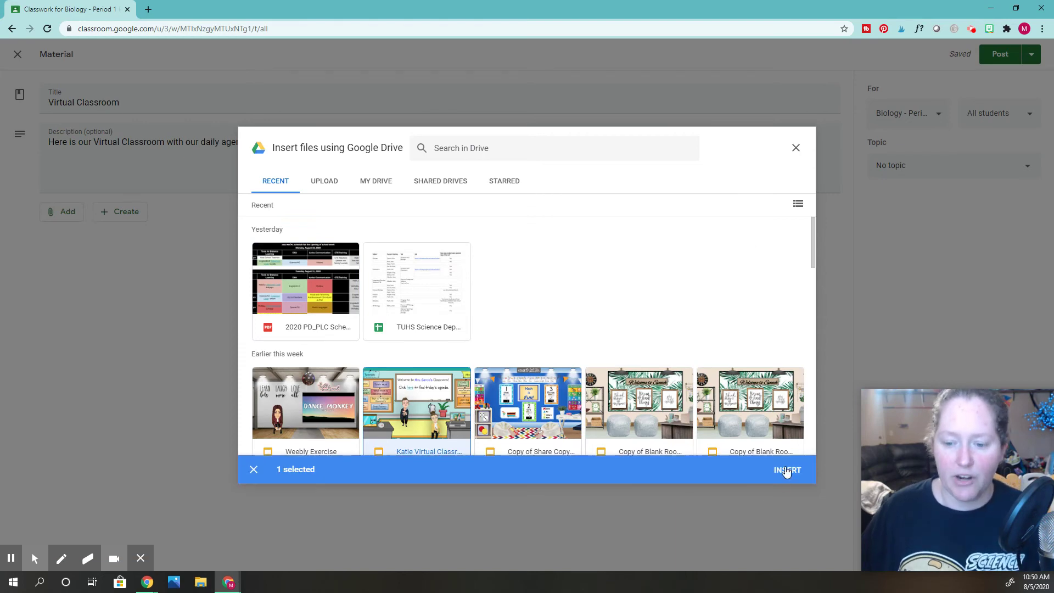
{"action": "left_click", "coordinate": [787, 471]}
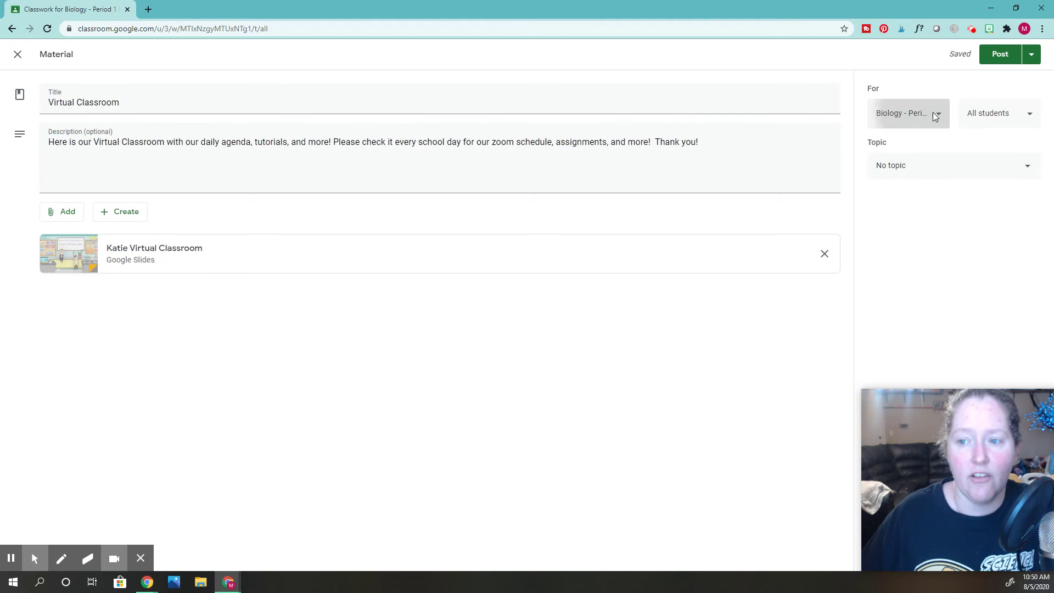
Add Biology - Period 3 and Period 2 to the material's classes and post it.
{"action": "left_click", "coordinate": [935, 116]}
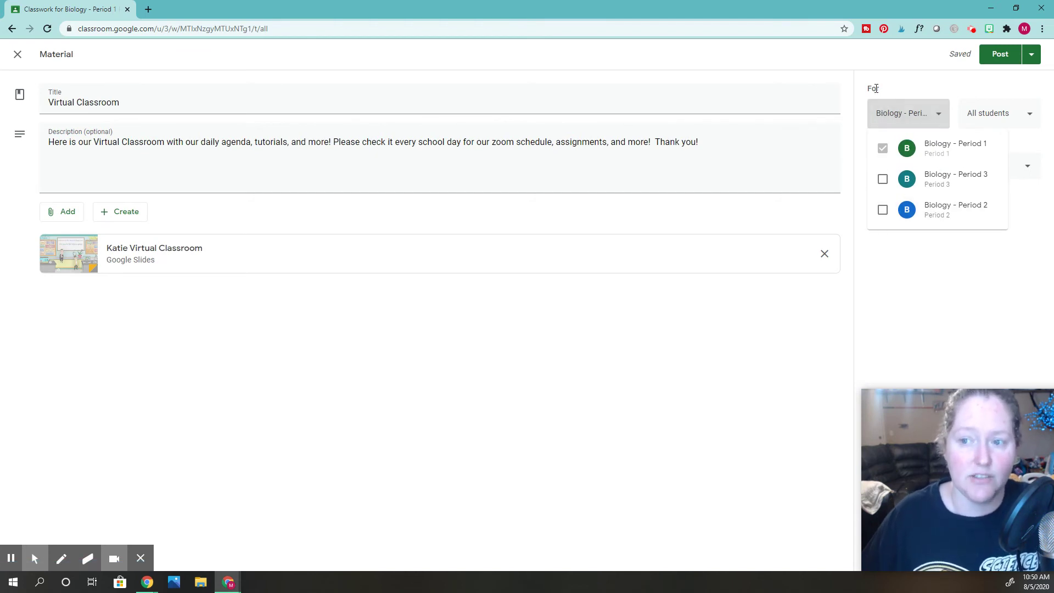
{"action": "left_click", "coordinate": [882, 179]}
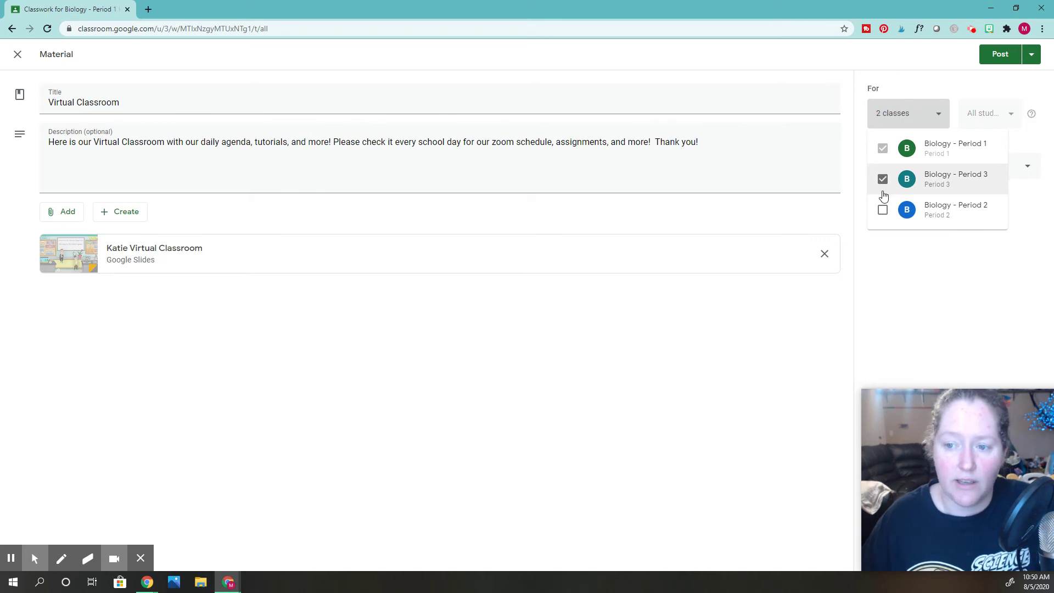
{"action": "left_click", "coordinate": [883, 210]}
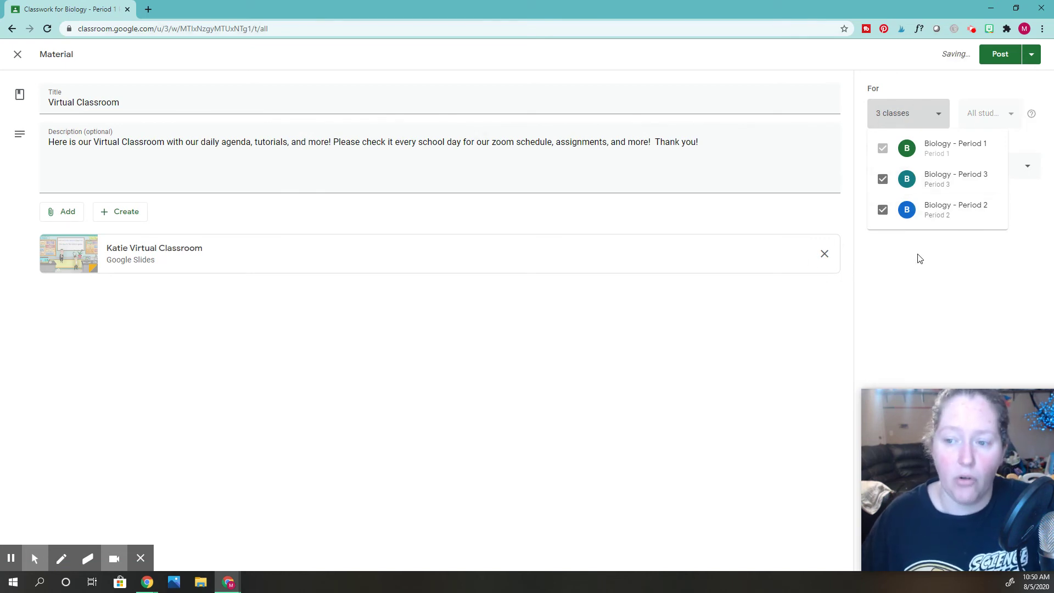
{"action": "left_click", "coordinate": [934, 265]}
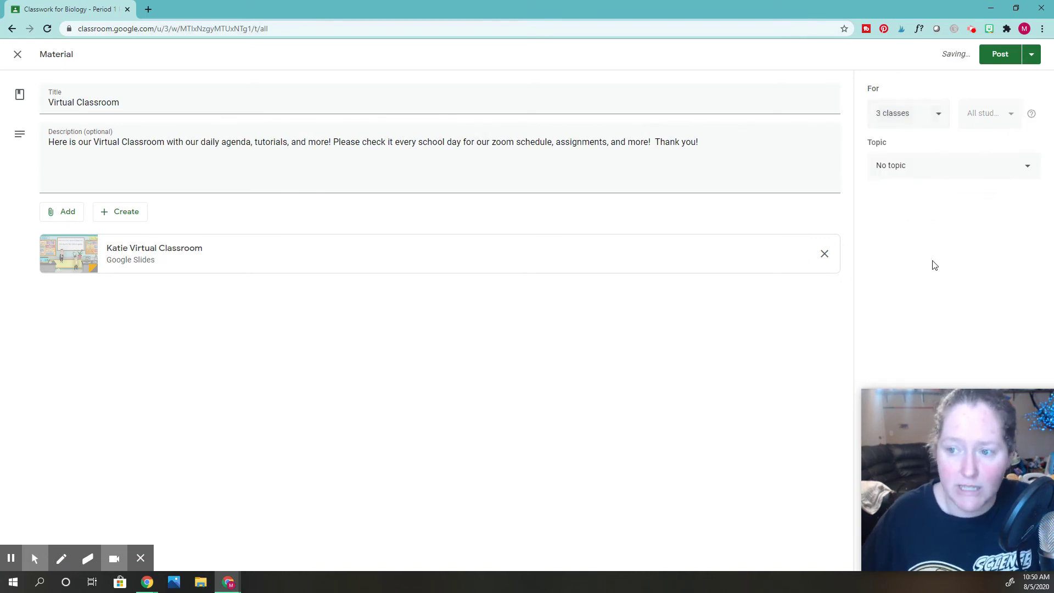
{"action": "left_click", "coordinate": [1001, 57]}
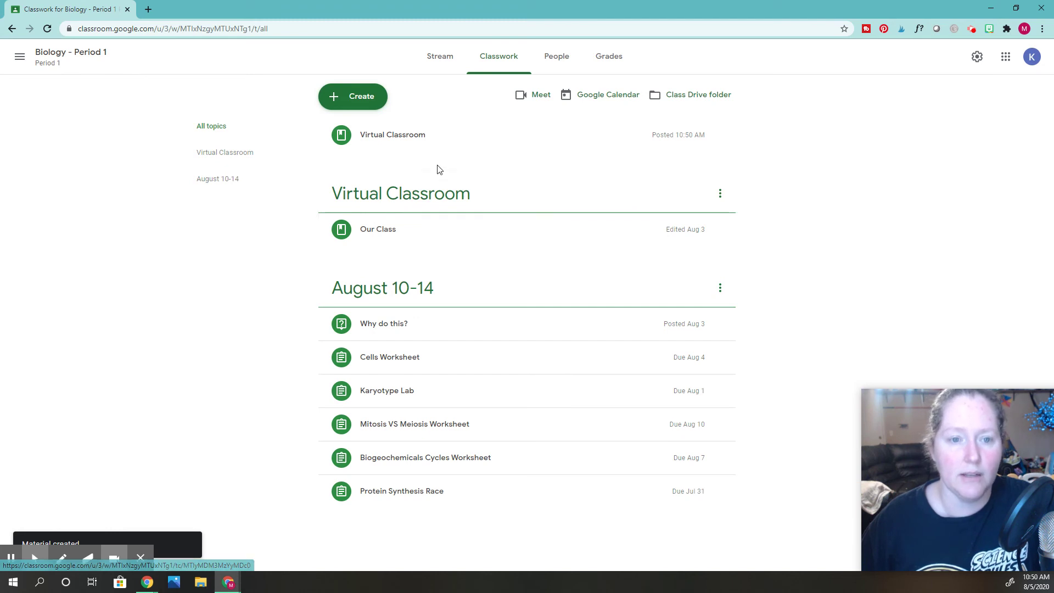
Add a 'Virtual Classroom1' topic and drag the Virtual Classroom material beneath it.
{"action": "left_click", "coordinate": [352, 103]}
{"action": "left_click", "coordinate": [336, 269]}
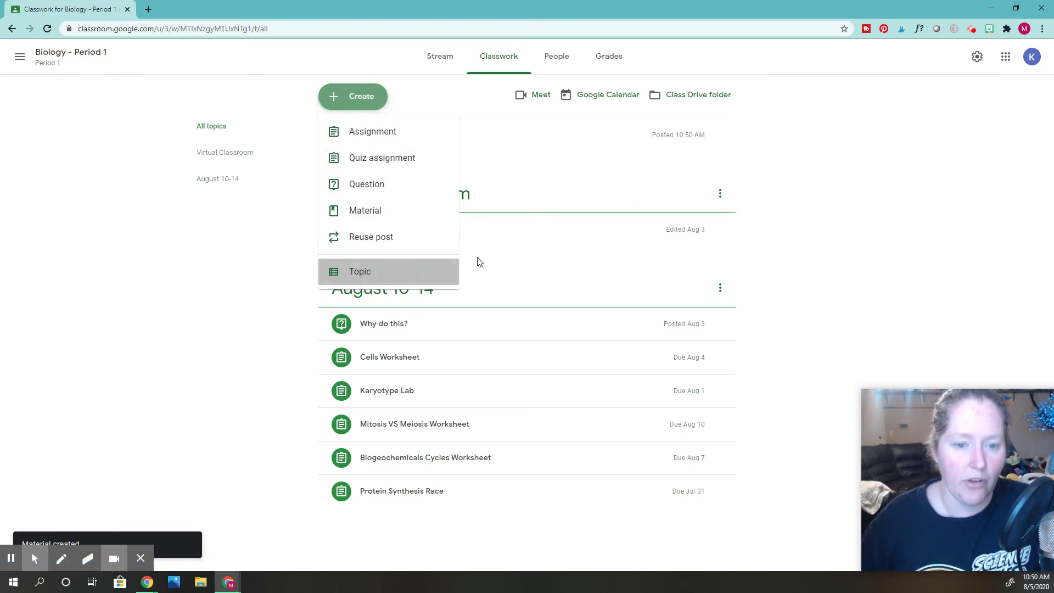
{"action": "type", "text": "Virtual"}
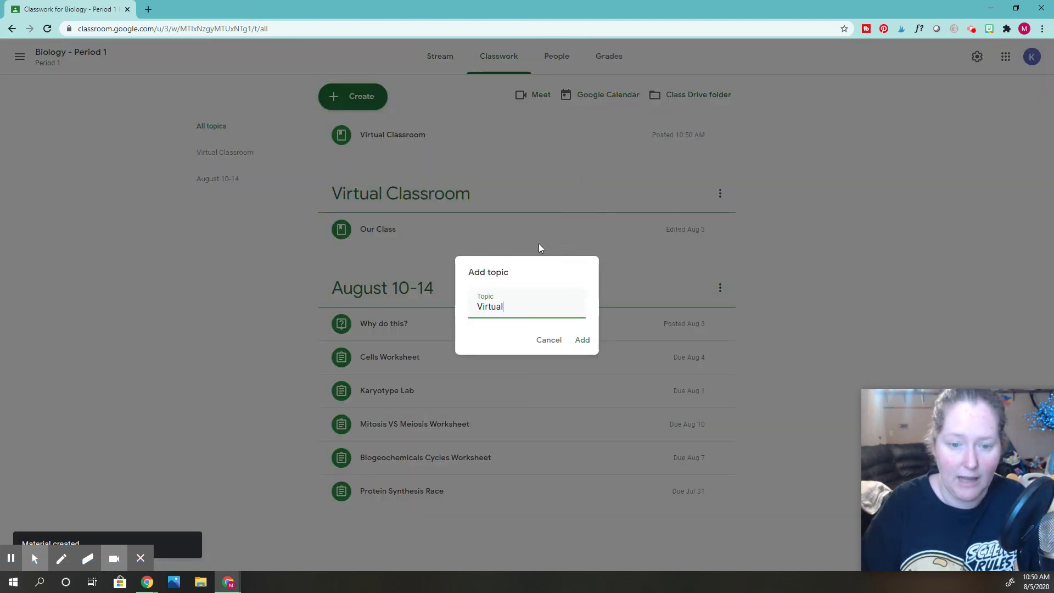
{"action": "type", "text": " Classroom"}
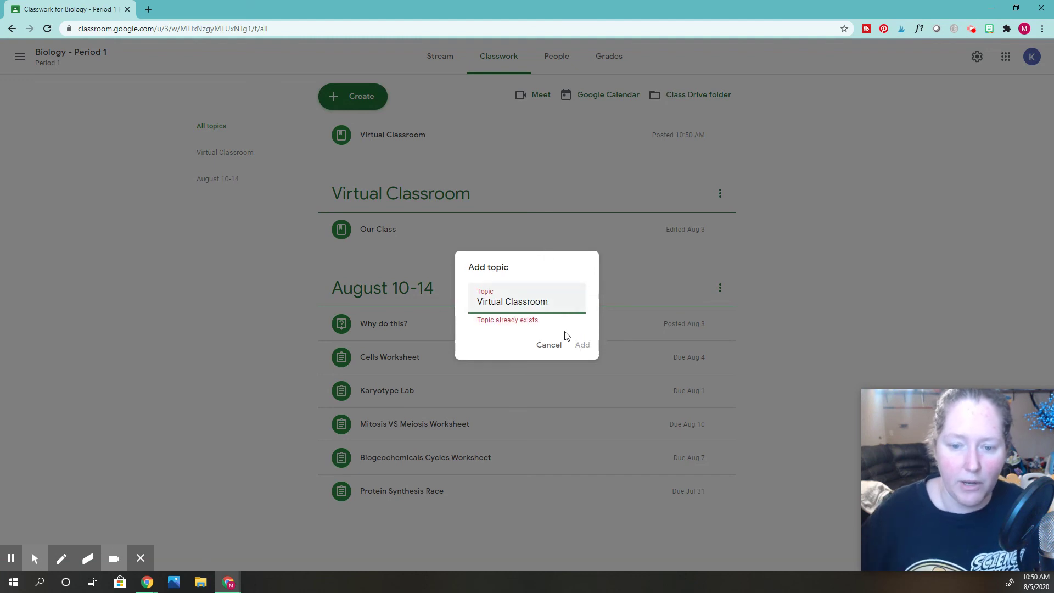
{"action": "type", "text": "1"}
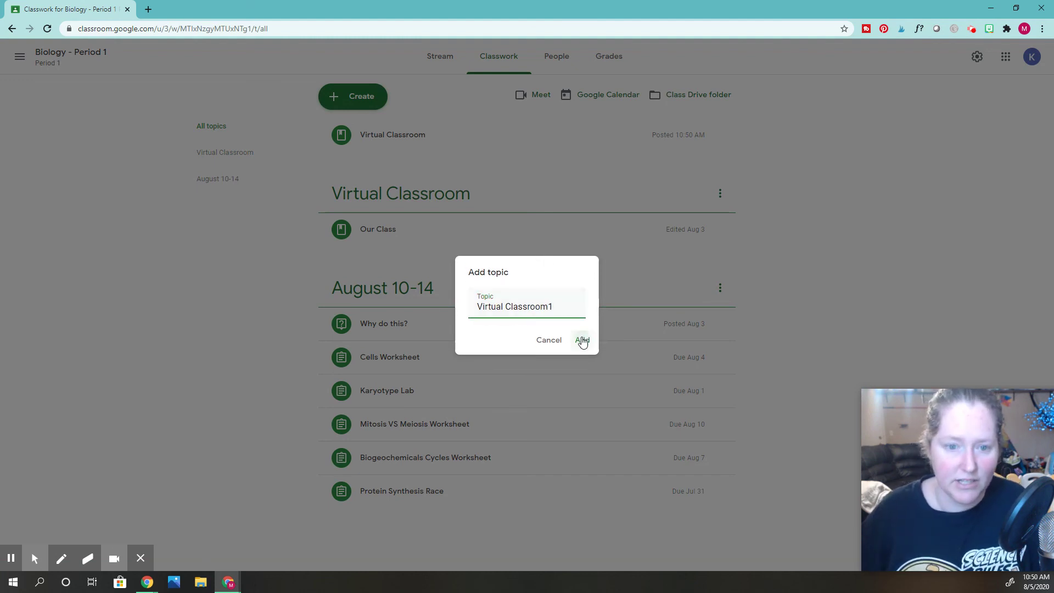
{"action": "left_click", "coordinate": [582, 340]}
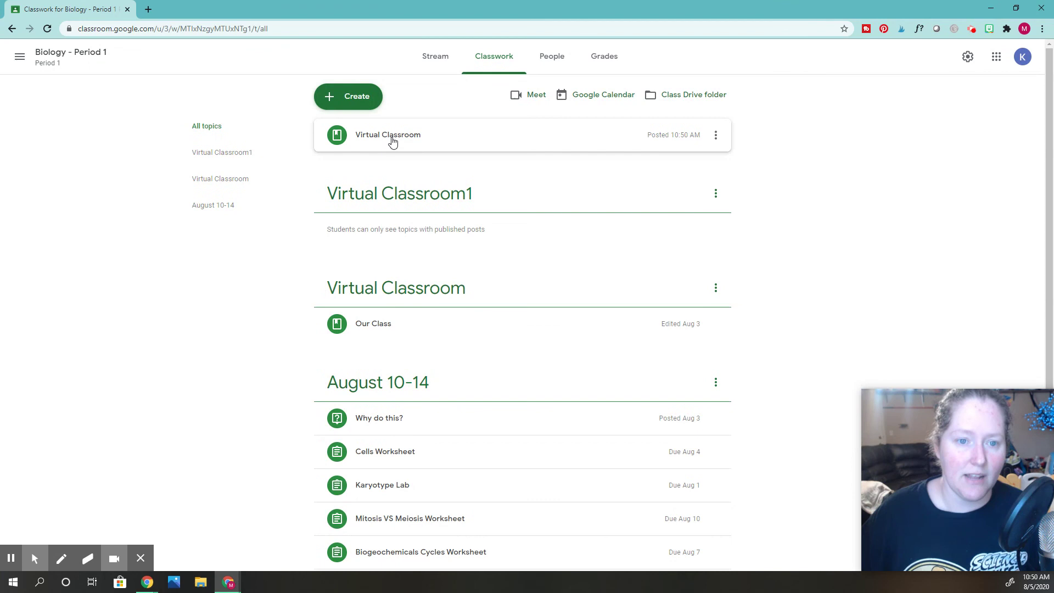
{"action": "left_click_drag", "start_coordinate": [390, 139], "coordinate": [397, 192]}
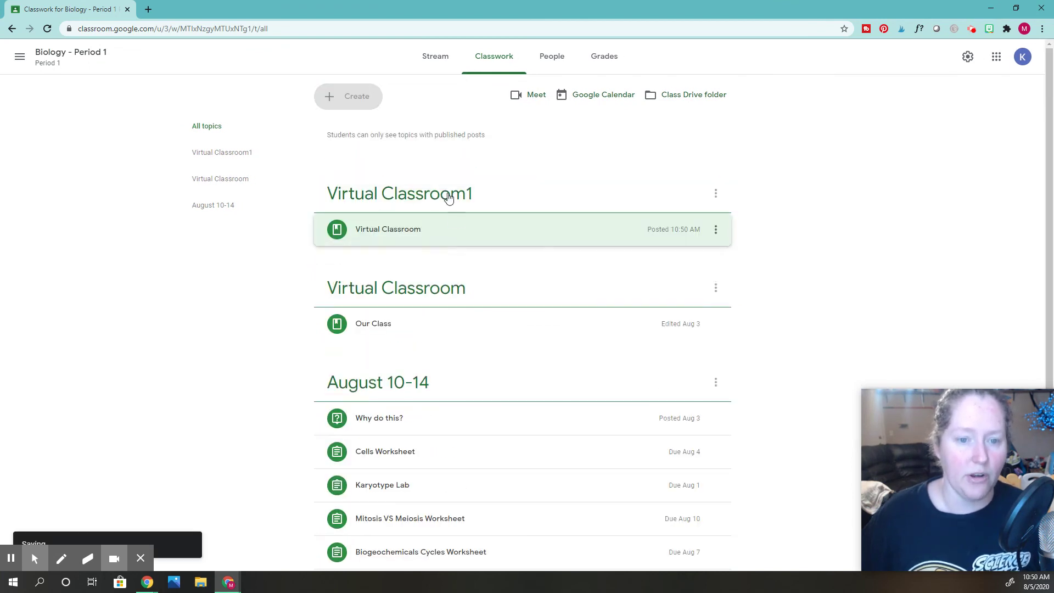